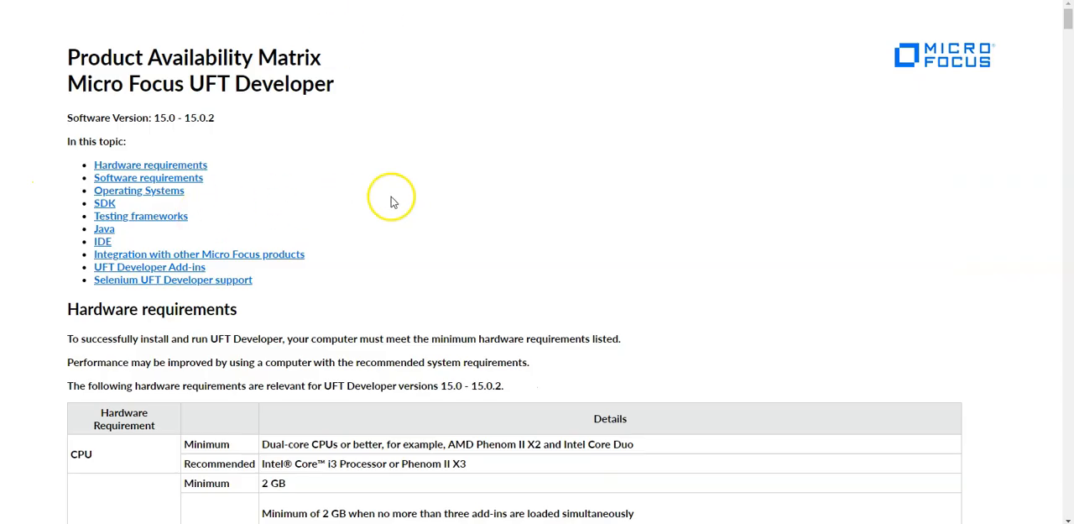
Review the supported operating systems in the UFT Developer 15.0 - 15.0.2 Product Availability Matrix
scroll(391, 202, "down", 2)
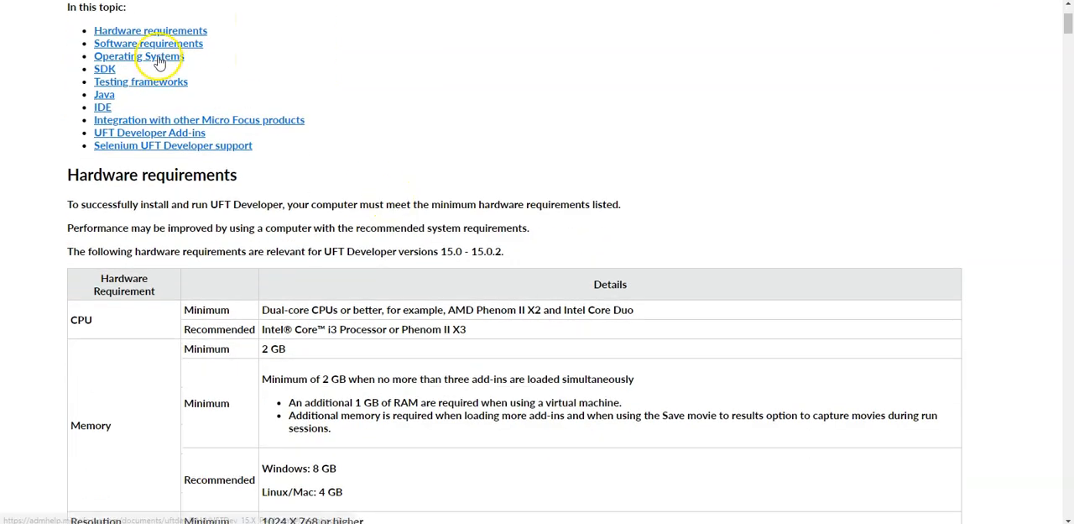
left_click(159, 57)
scroll(395, 100, "down", 3)
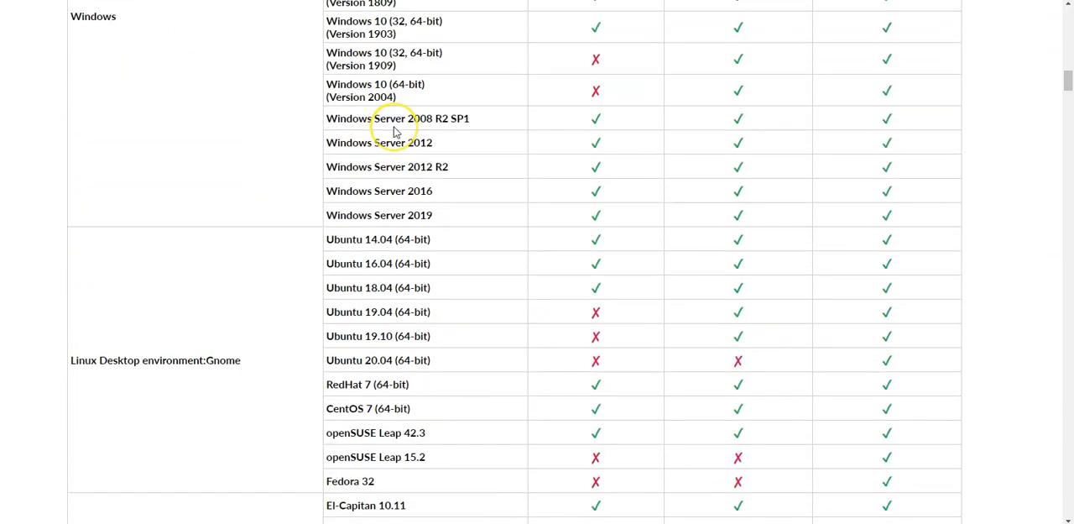
scroll(395, 131, "down", 3)
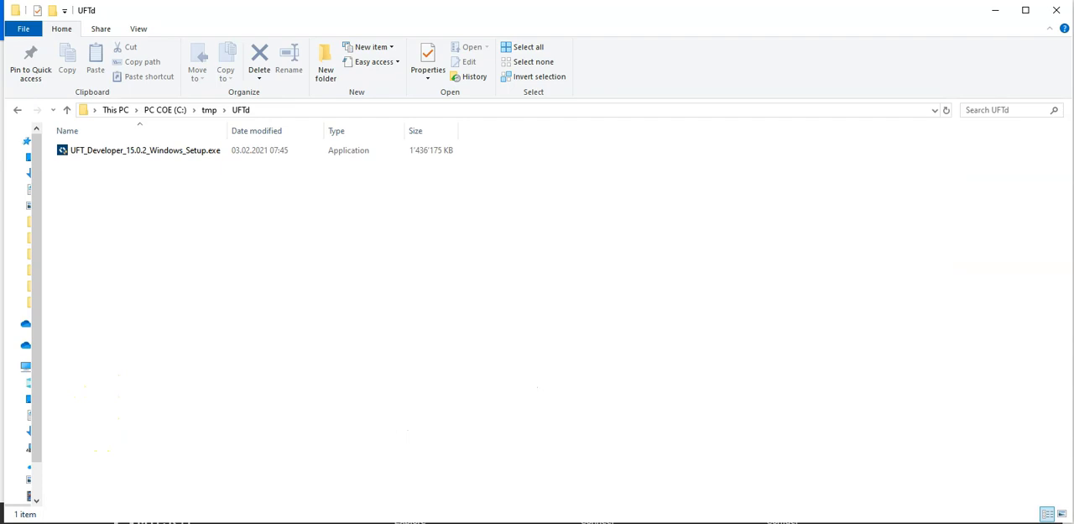
Launch the installer UFT_Developer_15.0.2_Windows_Setup.exe from the C:\tmp\UFTd folder
left_click(100, 151)
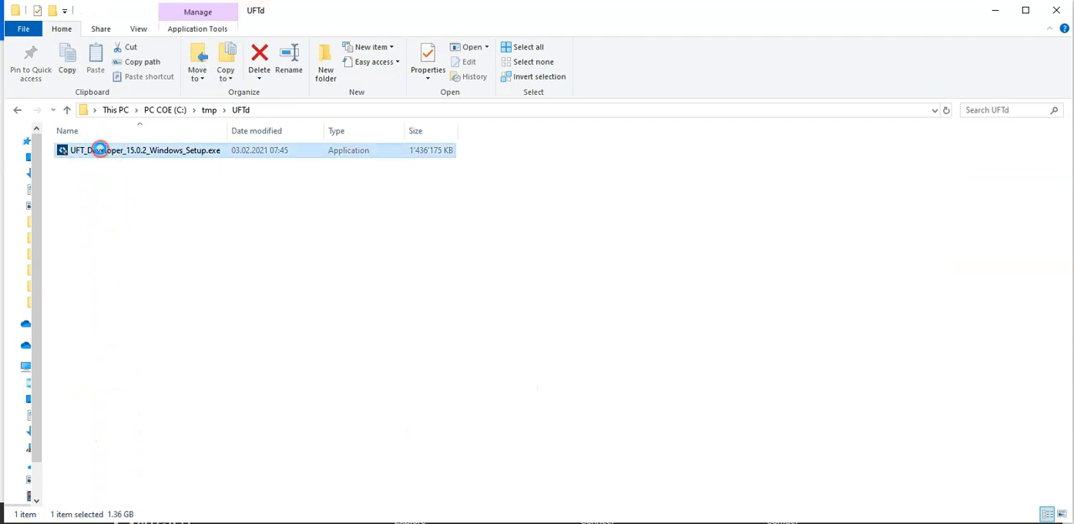
right_click(100, 148)
left_click(139, 174)
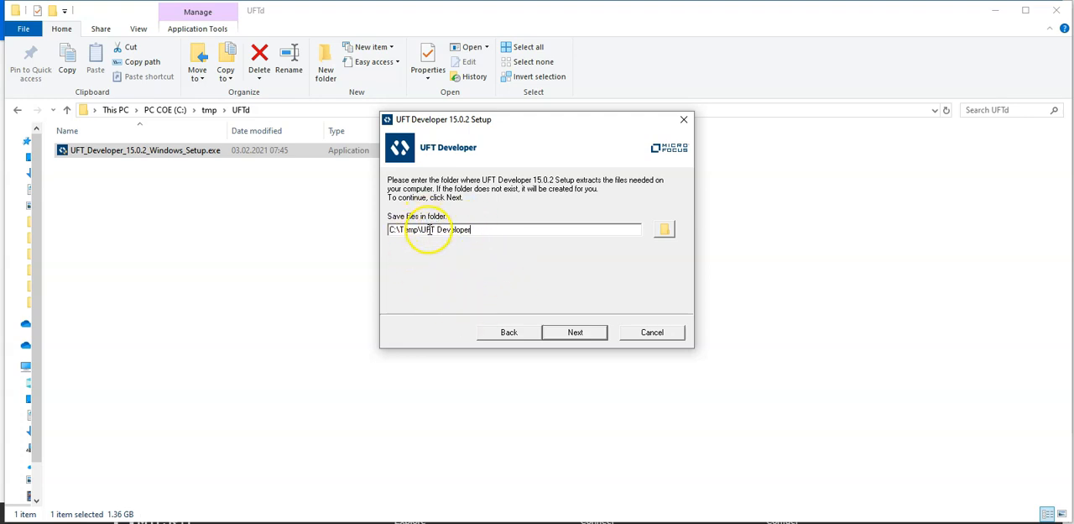
Extract the setup files to C:\Temp\UFT Developer and start the prerequisite check for required Windows updates
left_click(576, 333)
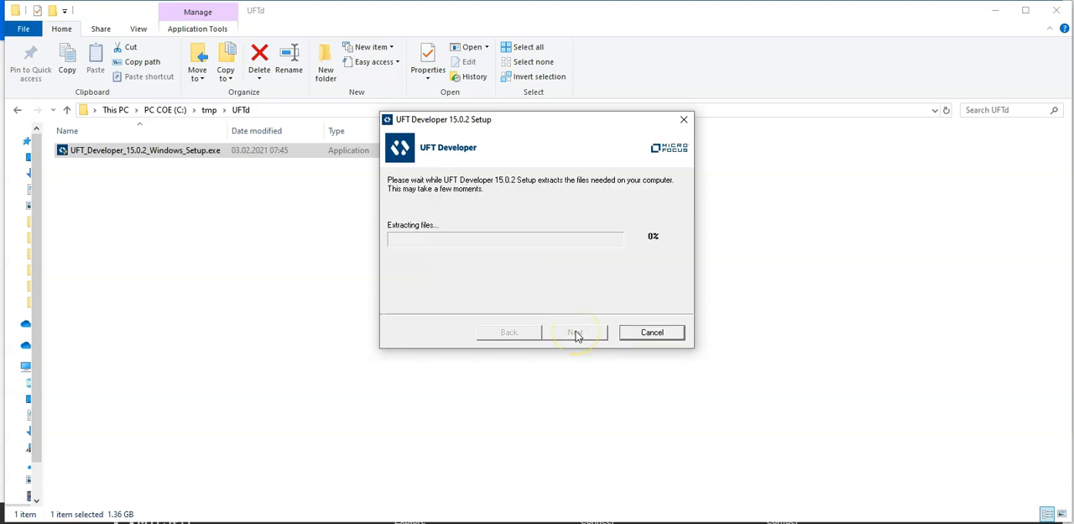
left_click(566, 330)
left_click(614, 364)
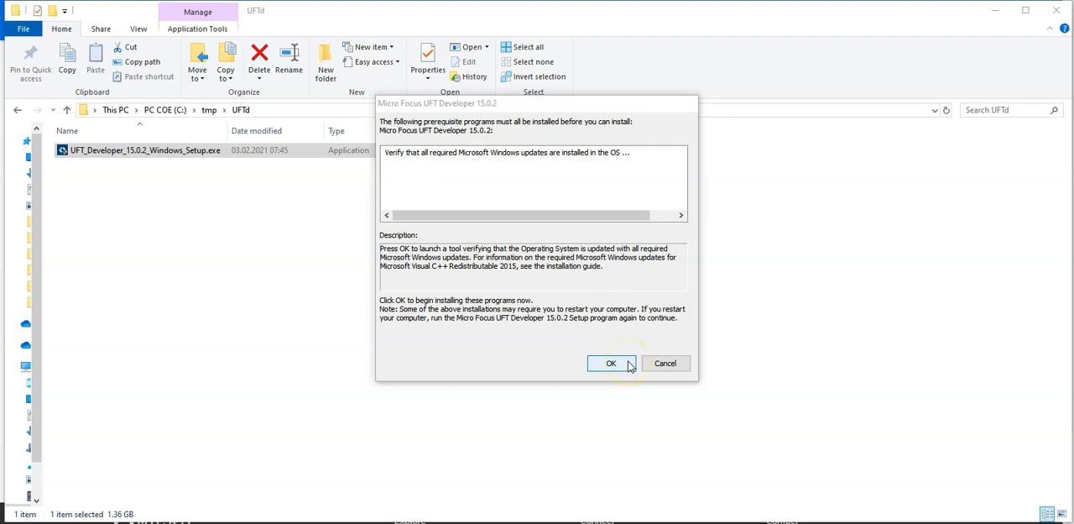
left_click(611, 364)
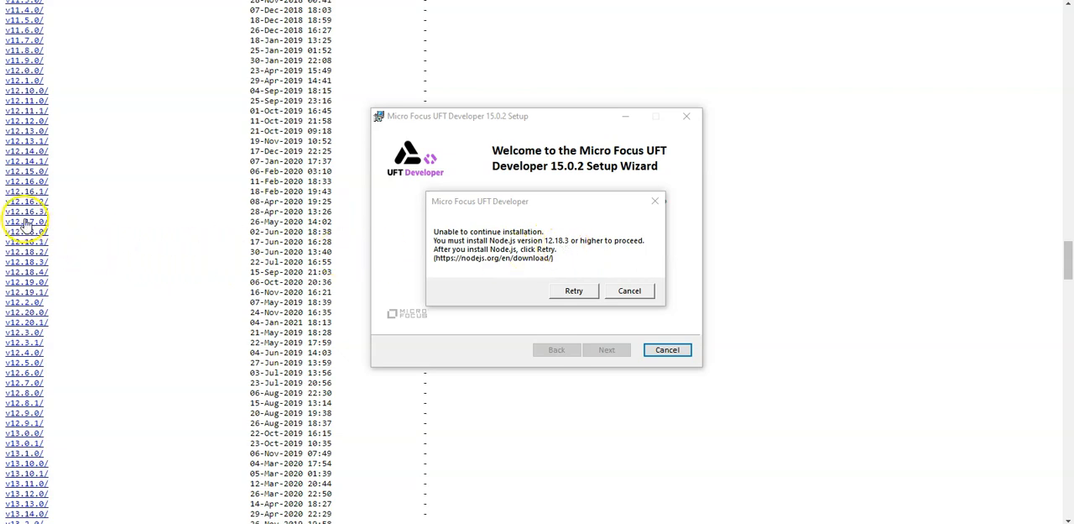
Download node-v12.18.3-x64.msi from the Node.js v12.18.3 release directory and launch it
left_click(24, 261)
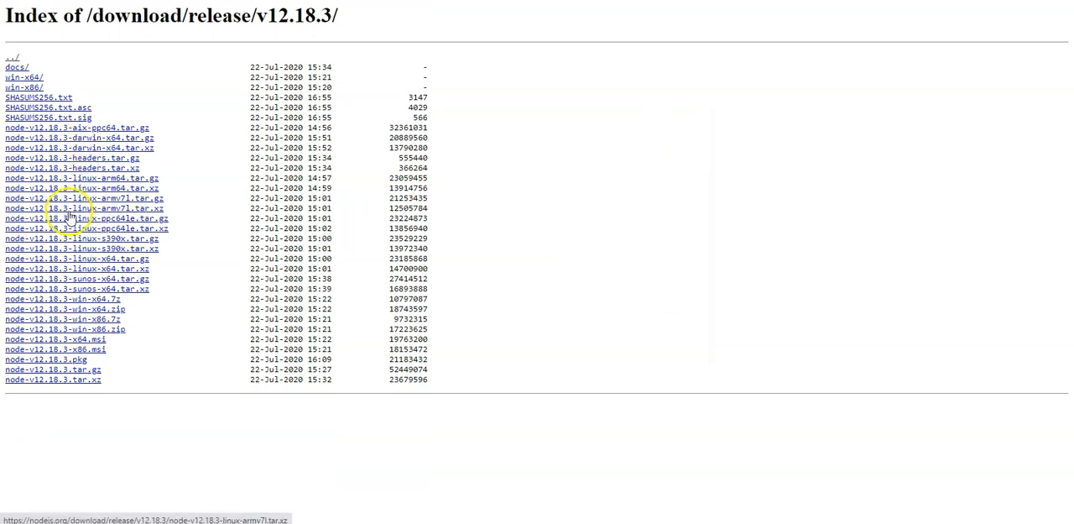
left_click(46, 341)
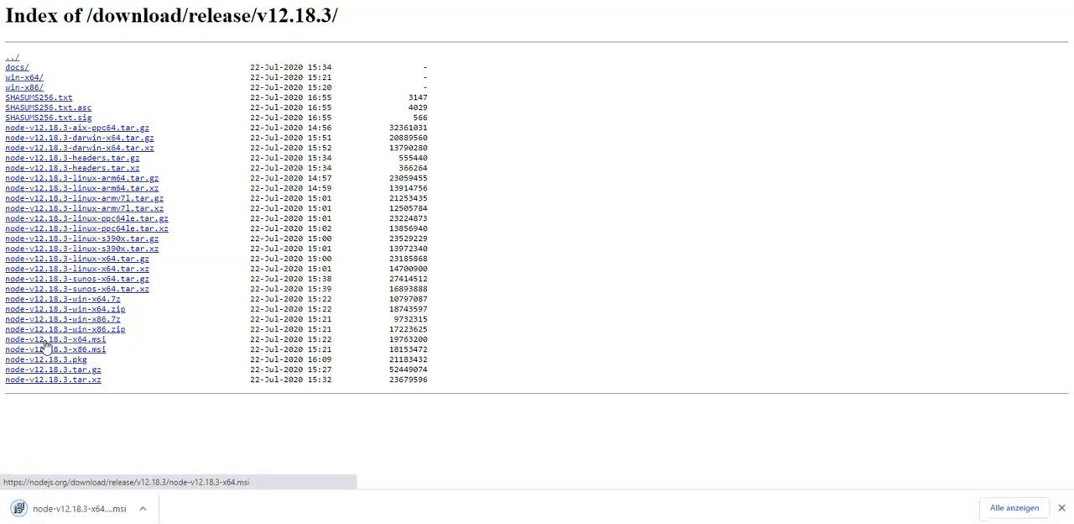
left_click(143, 508)
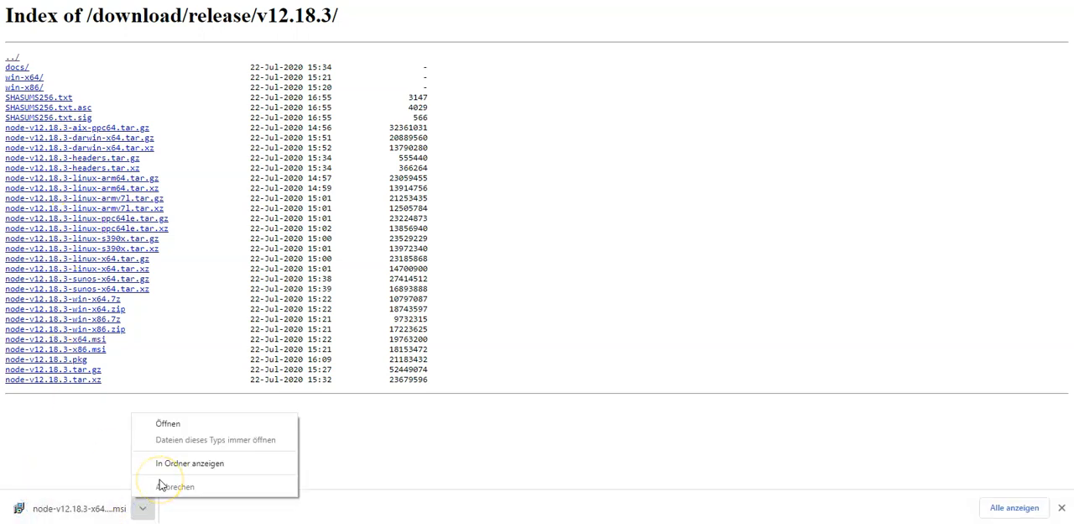
left_click(101, 508)
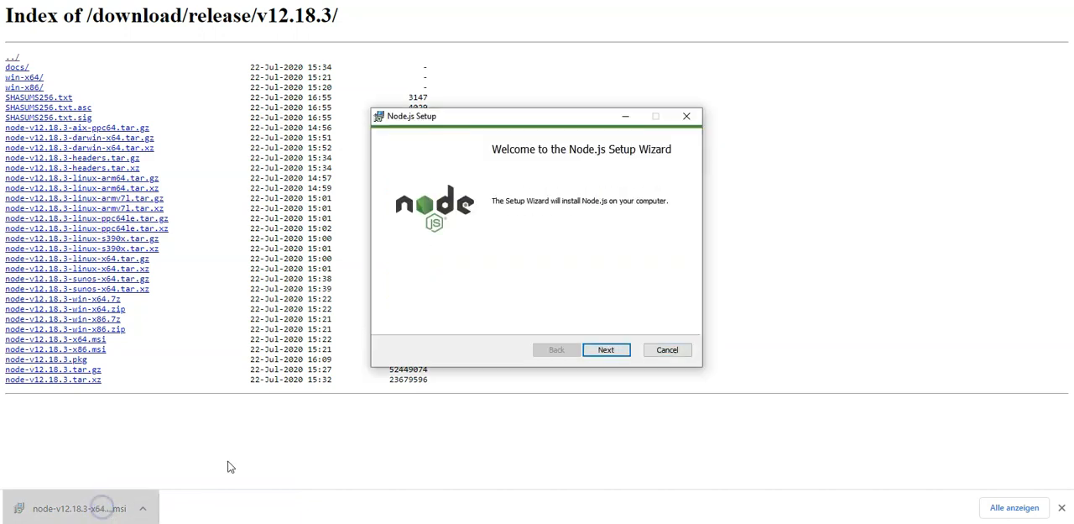
Install Node.js with the wizard's default settings, accepting its licence agreement, and finish the wizard
left_click(609, 350)
left_click(480, 320)
left_click(613, 351)
left_click(613, 351)
left_click(613, 350)
left_click(613, 350)
left_click(610, 350)
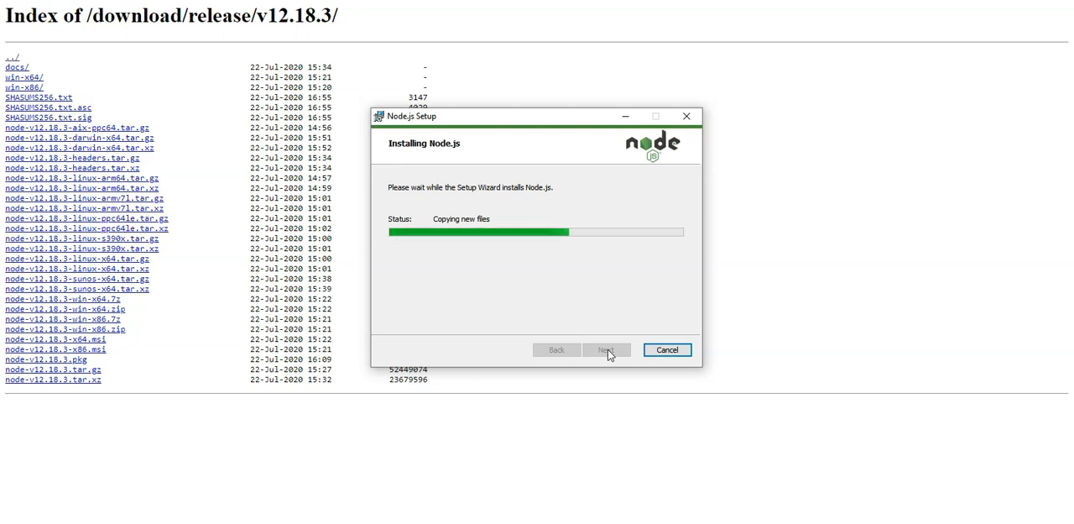
left_click(611, 350)
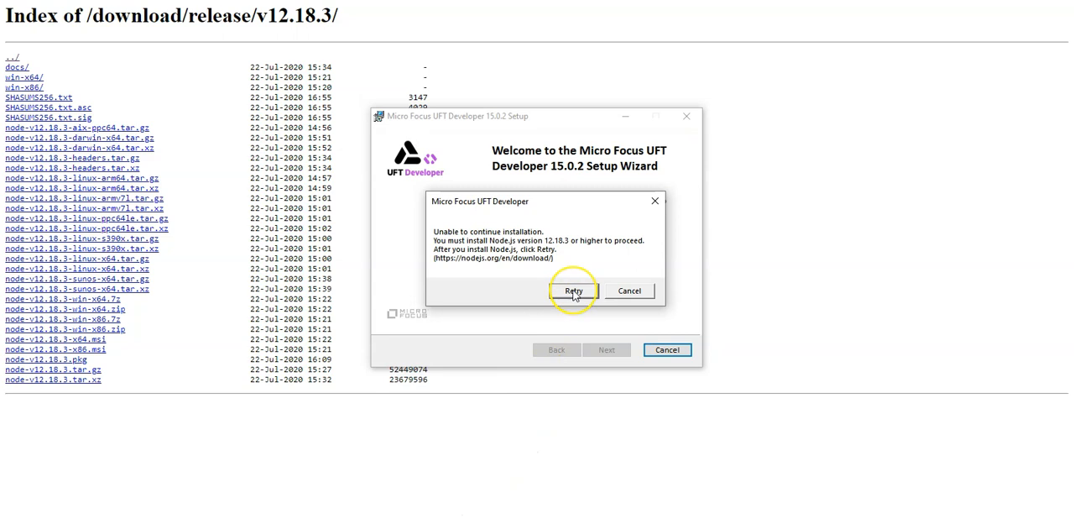
Retry the UFT Developer setup, accepting the licence terms and the installation folder C:\Program Files (x86)\Micro Focus\UFT Developer\
left_click(574, 292)
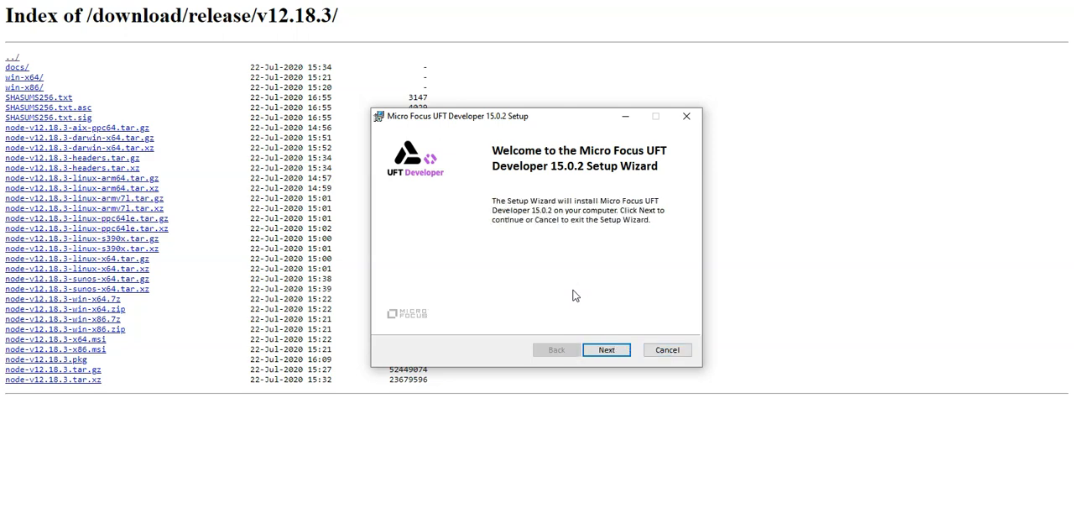
left_click(606, 349)
left_click(436, 315)
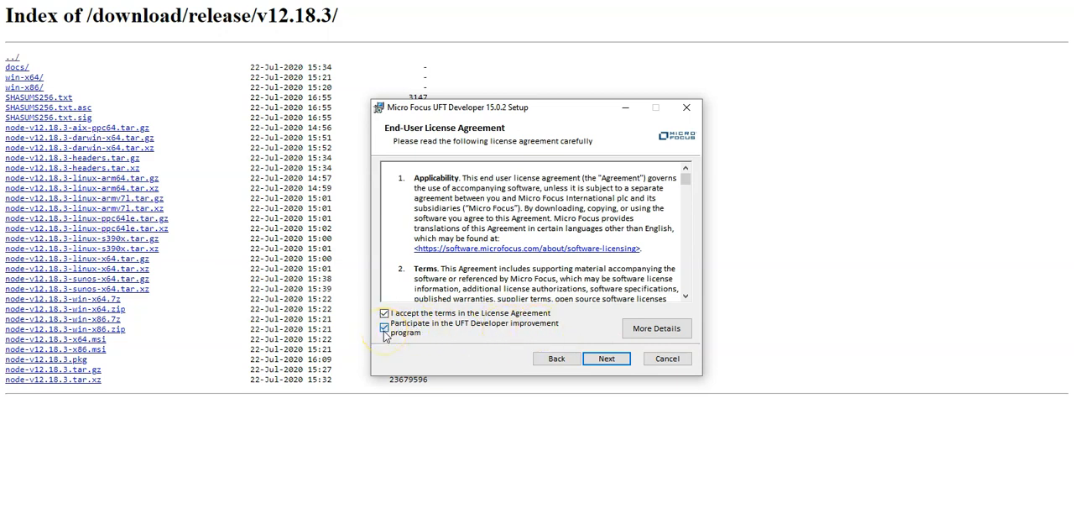
left_click(611, 359)
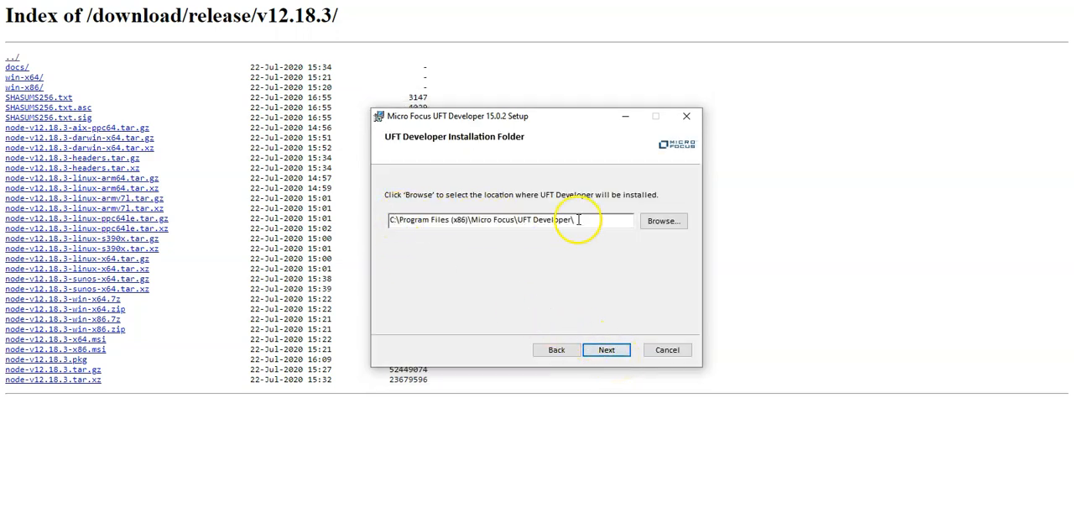
left_click(607, 351)
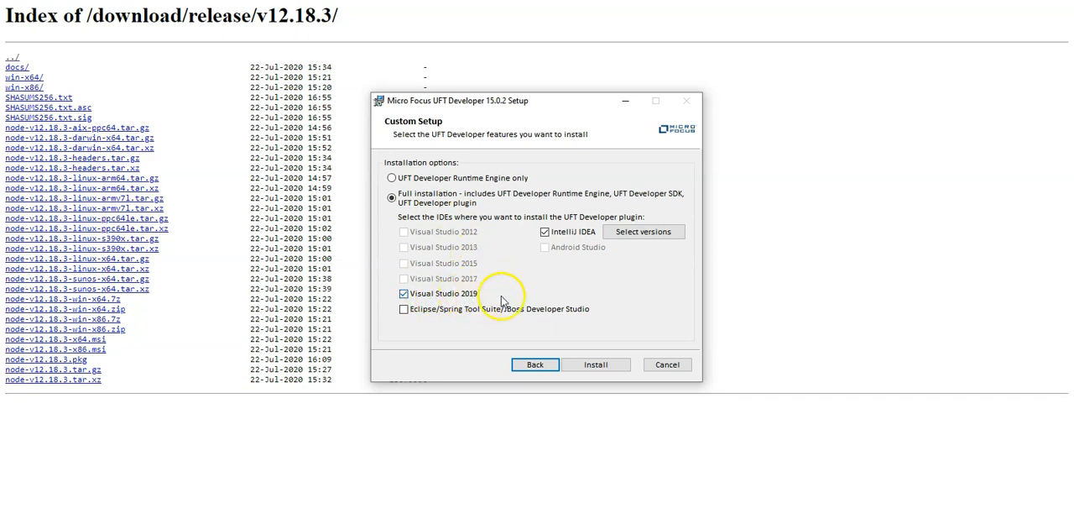
Exclude IntelliJ IDEA Community Edition 2019.2.3 from the plugin targets, add Eclipse/Spring Tool Suite/JBoss Developer Studio, and run the full installation
left_click(642, 232)
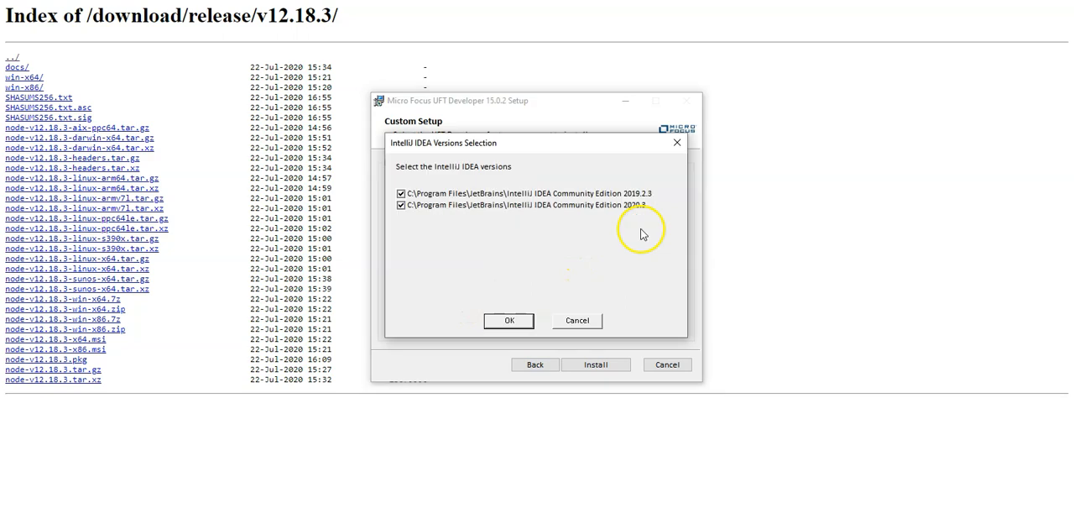
left_click(401, 193)
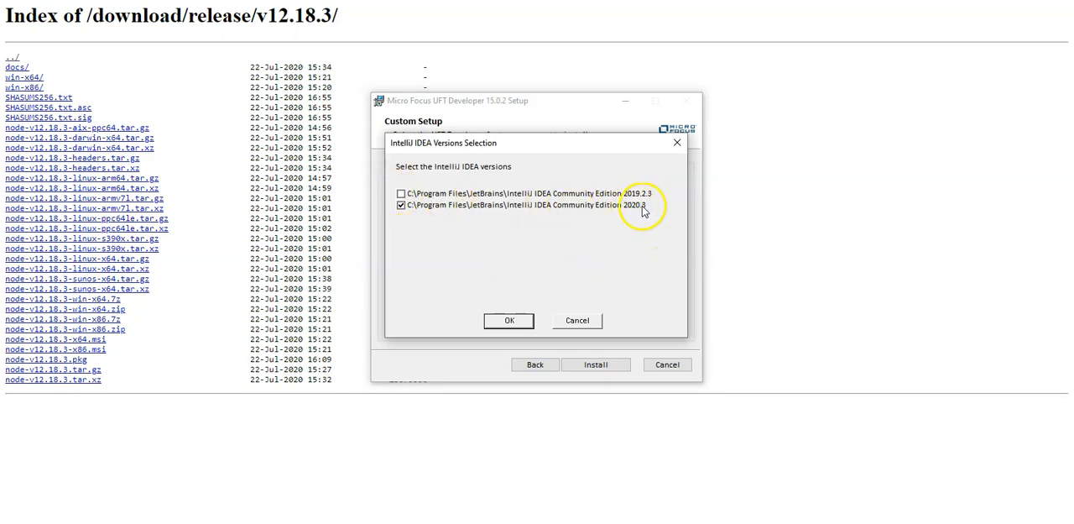
left_click(510, 320)
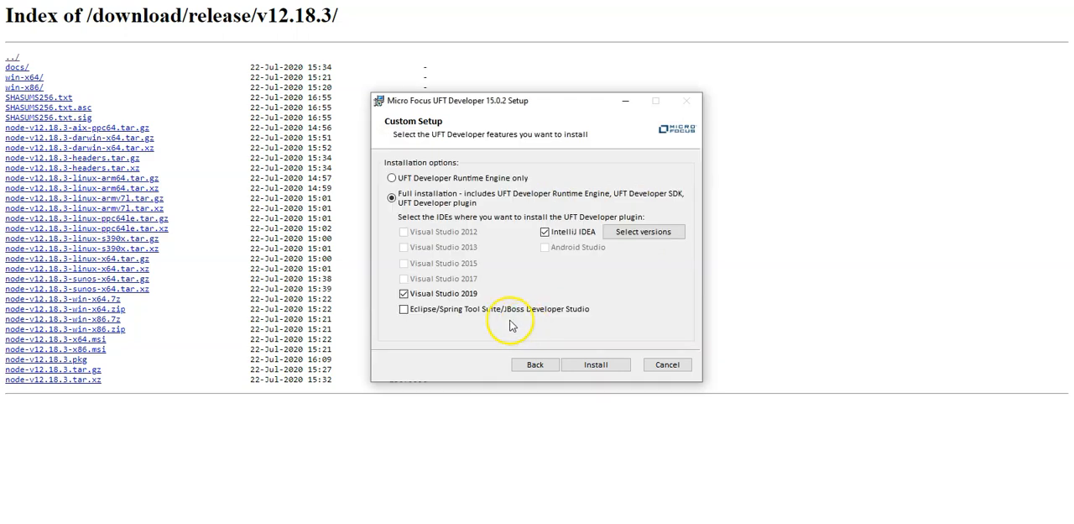
left_click(424, 313)
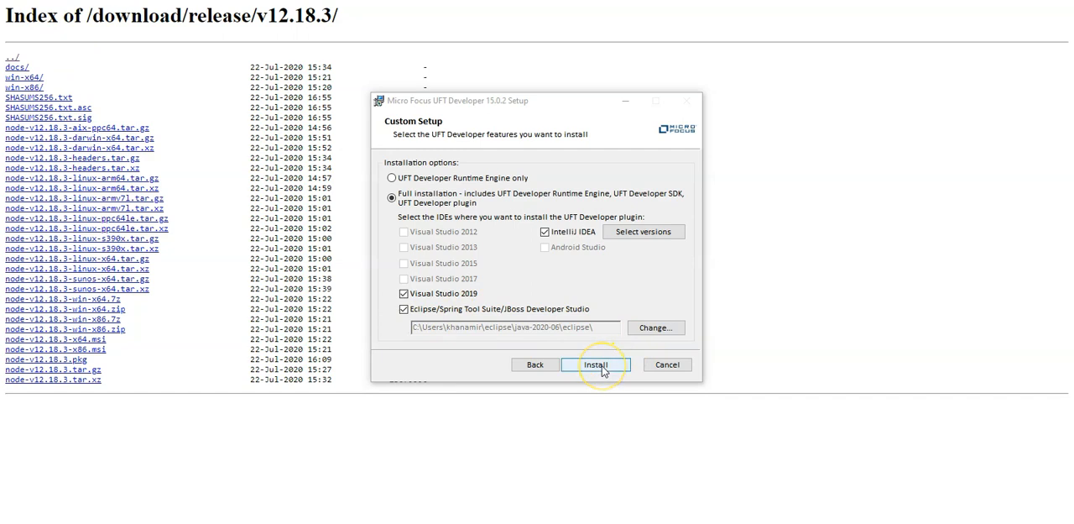
left_click(600, 366)
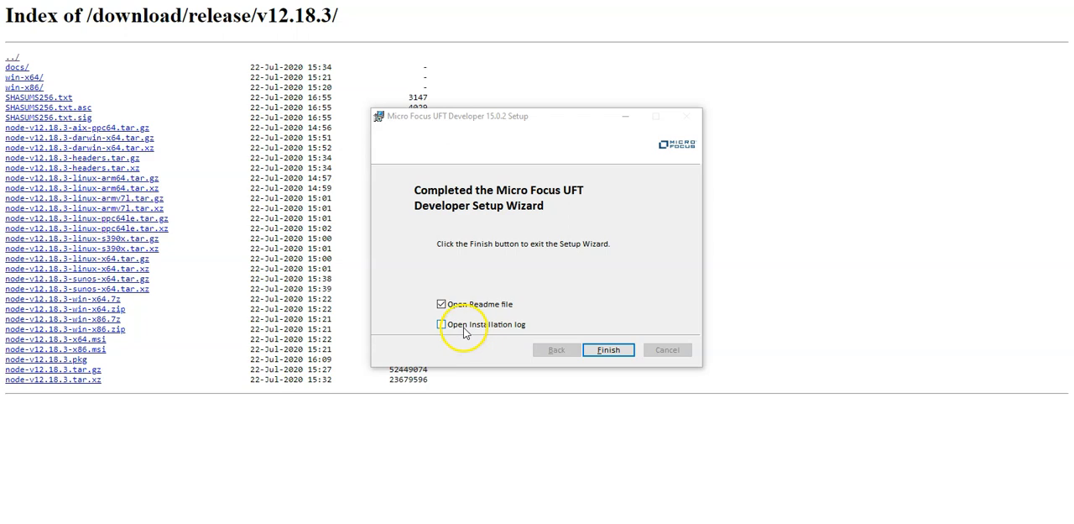
Finish the UFT Developer setup wizard without opening the Readme file
left_click(441, 304)
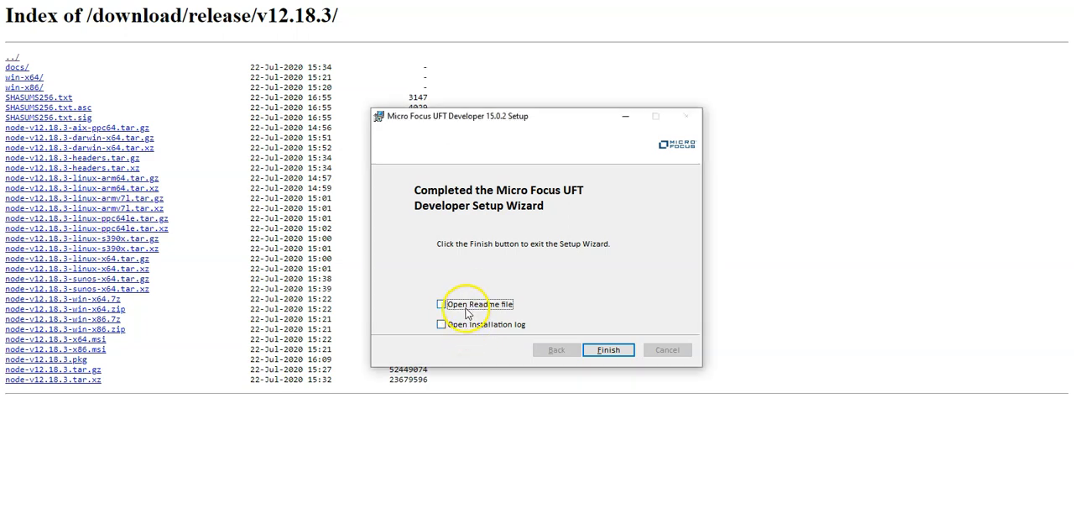
left_click(609, 351)
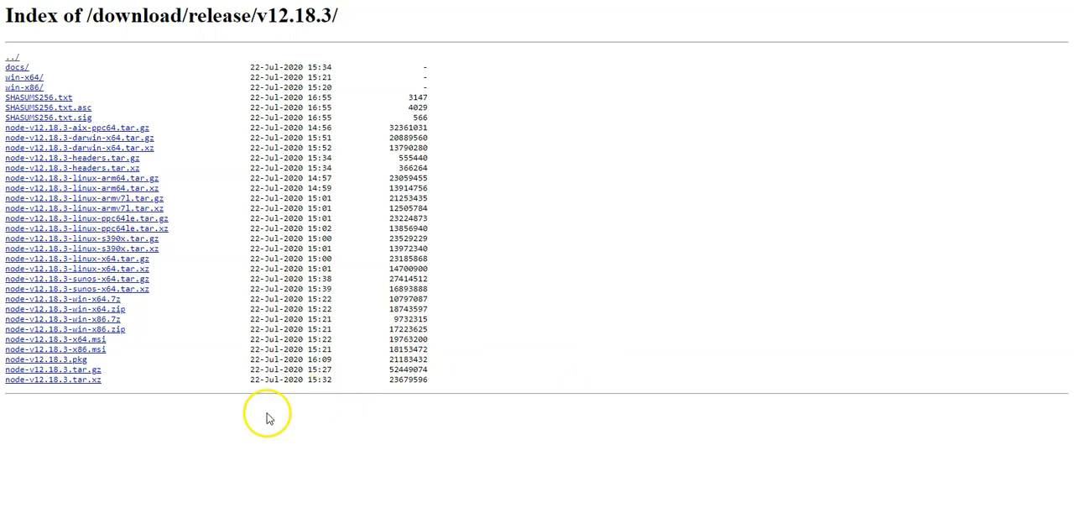
Check the full list of recently added Windows programs for the installed UFT Developer tools
left_click(15, 523)
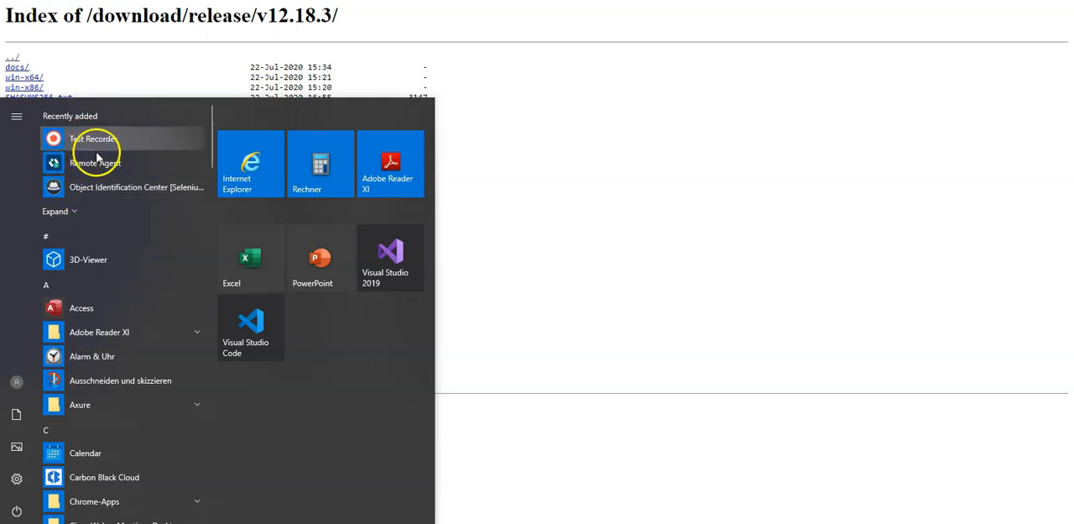
left_click(74, 210)
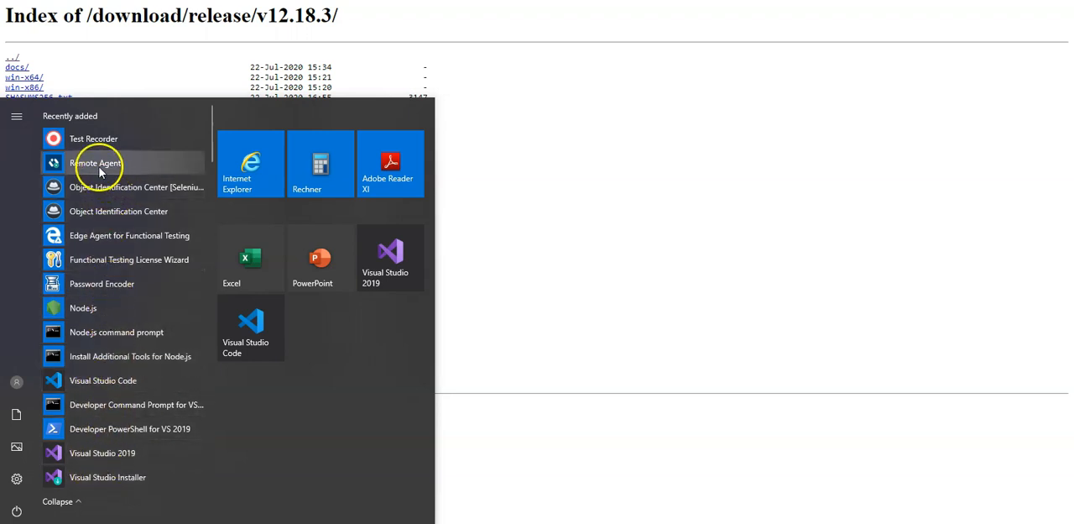
left_click(719, 267)
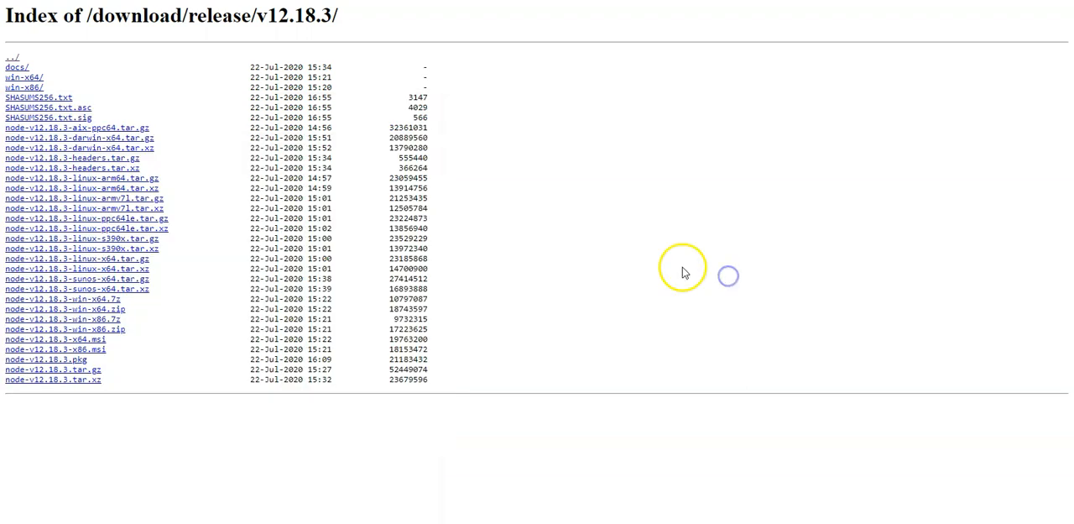